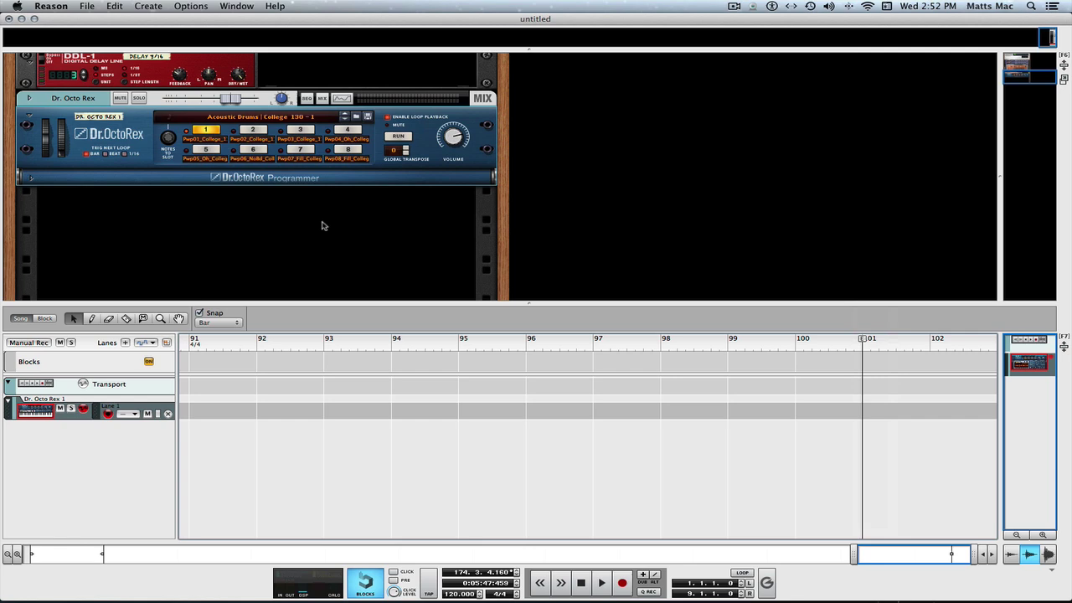
Step: Switch from the rack to the main mixer view with F5
key(F5)
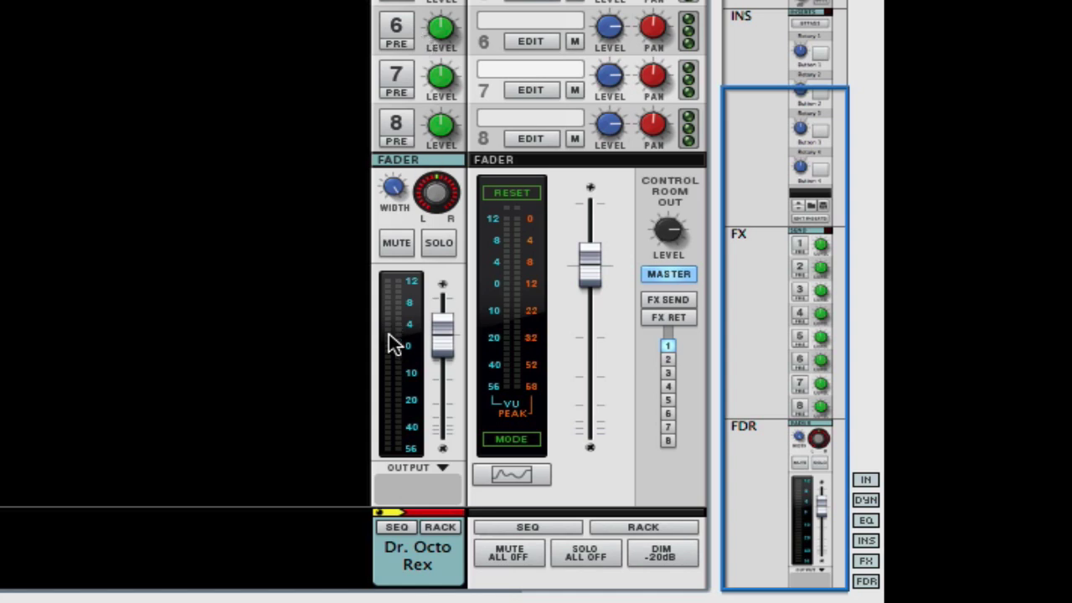
Step: Create a parallel channel from the Dr. Octo Rex channel strip
right_click(395, 381)
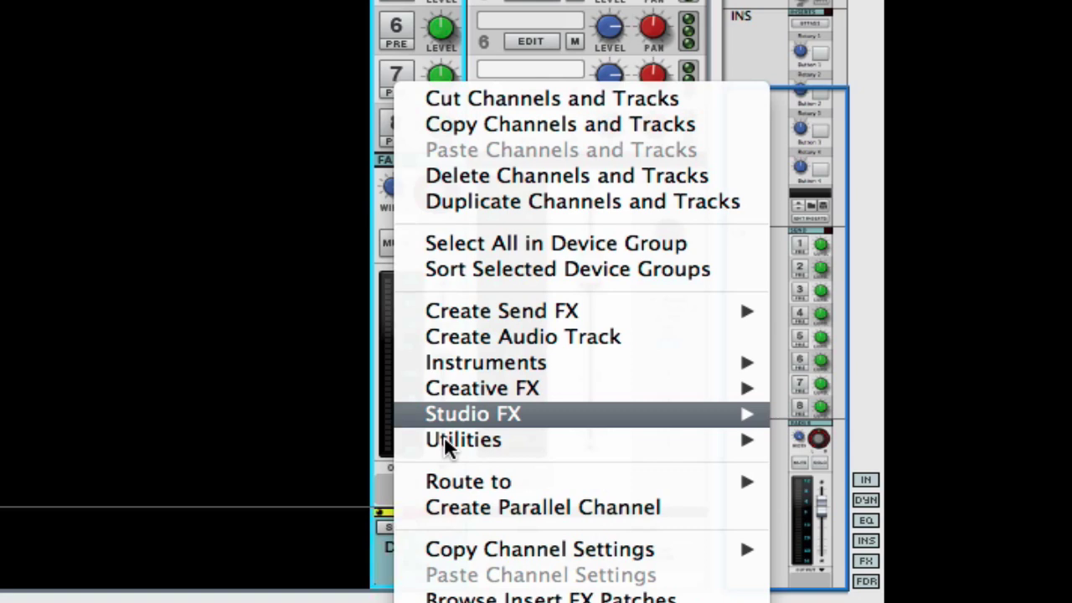
click(453, 506)
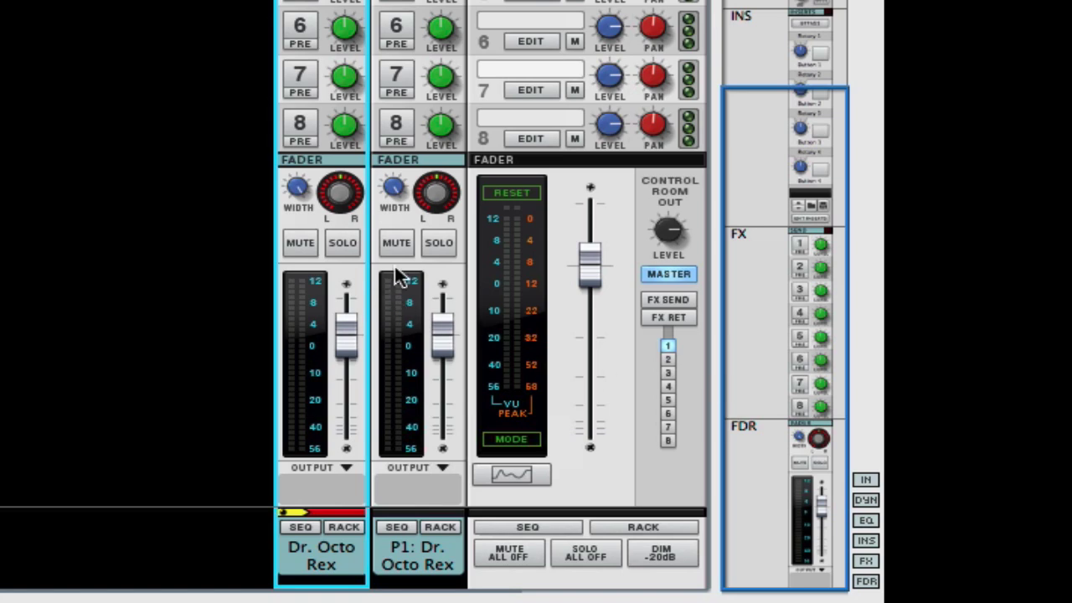
Step: Solo P1: Dr. Octo Rex and enable its high-pass filter at about 650 Hz
click(439, 247)
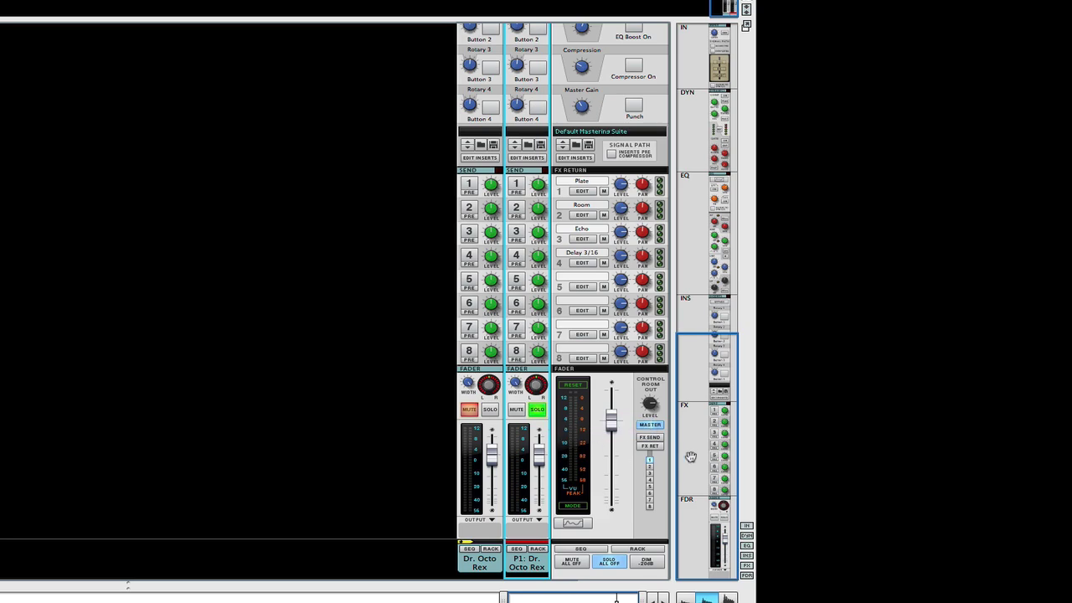
drag(690, 457, 709, 195)
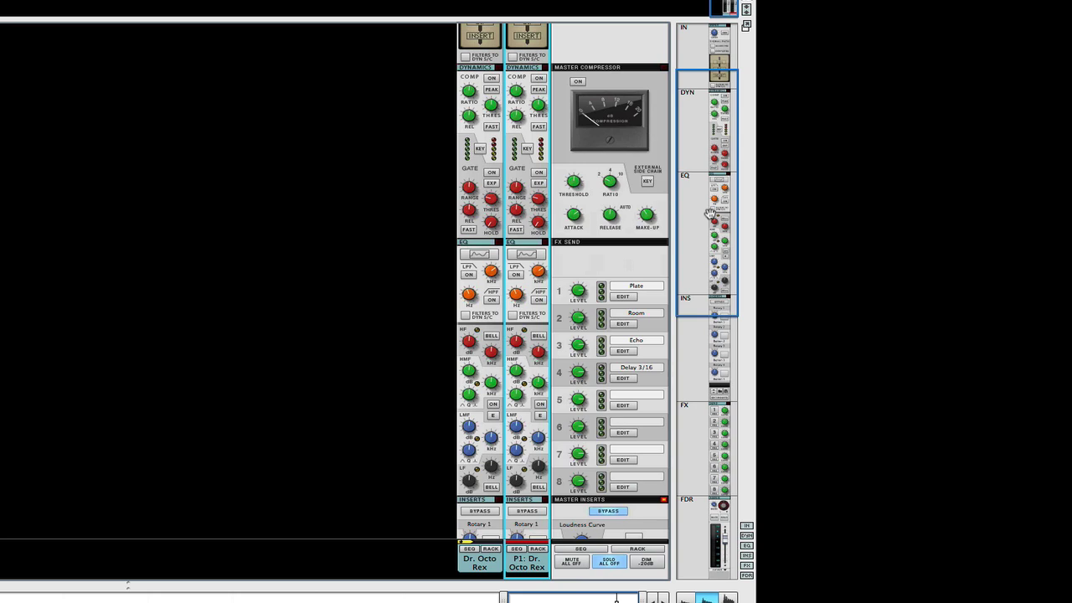
drag(710, 211, 710, 406)
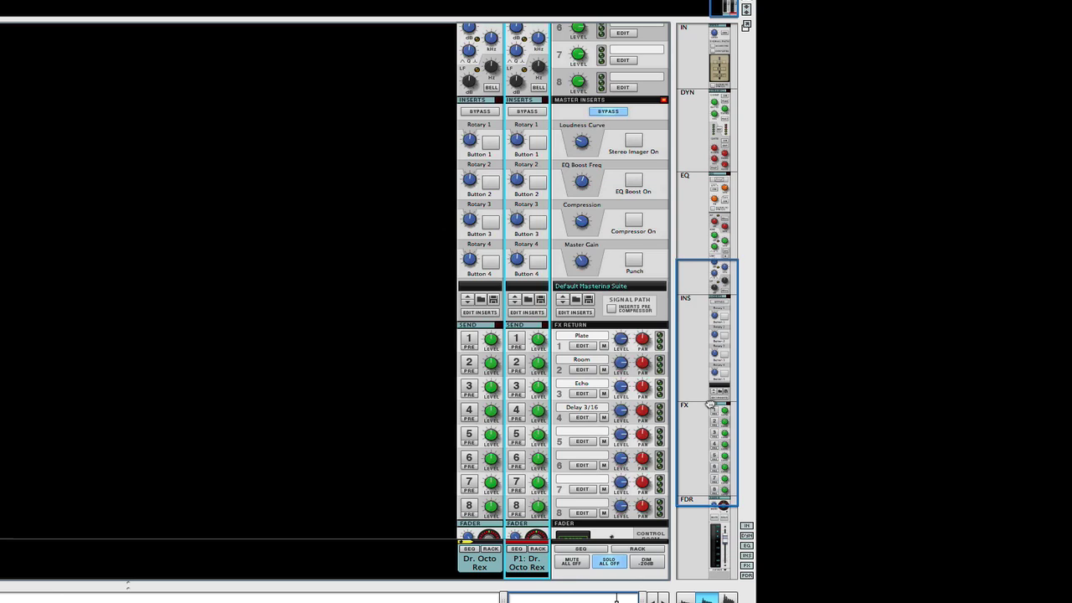
drag(710, 405, 720, 434)
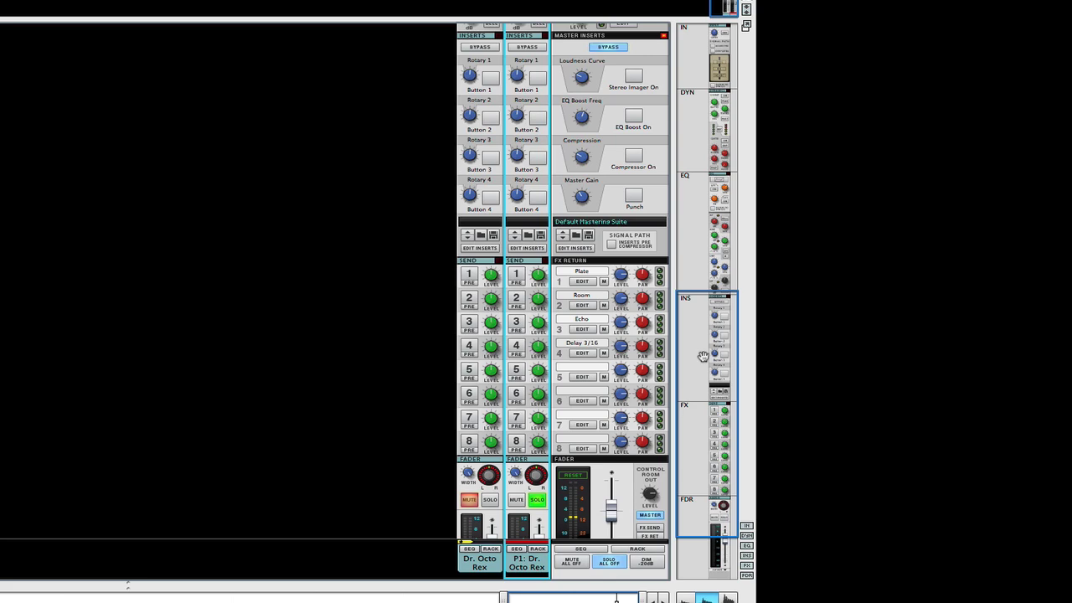
drag(704, 357, 754, 163)
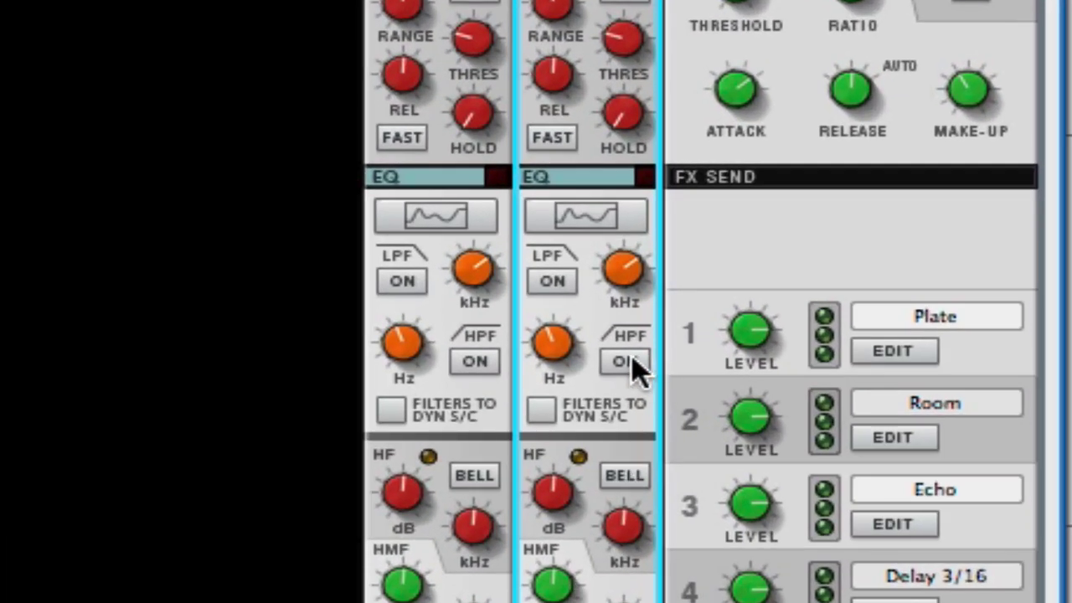
click(630, 360)
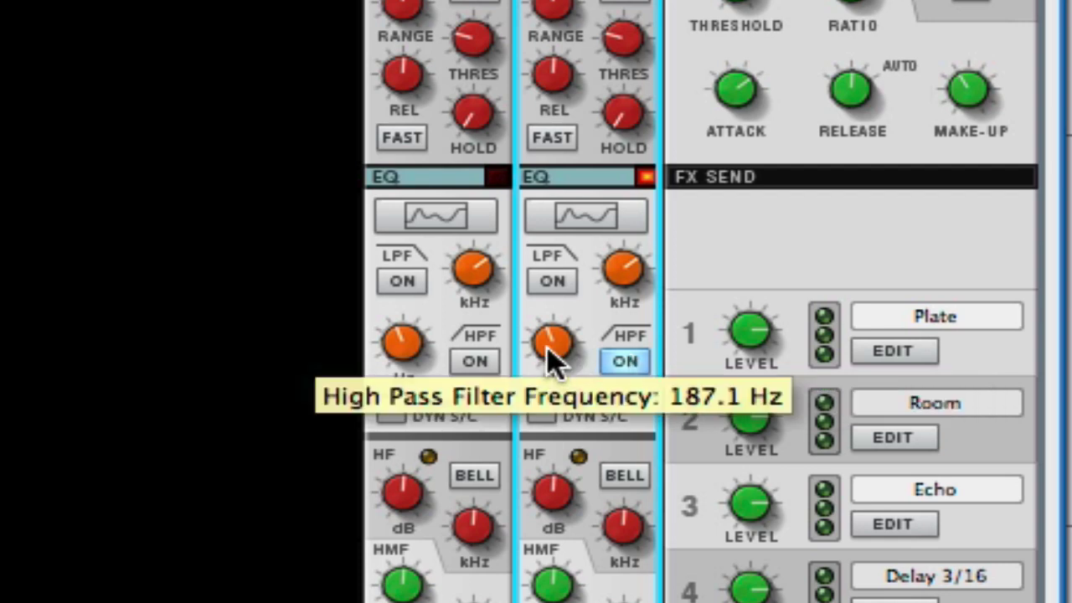
drag(545, 346, 516, 321)
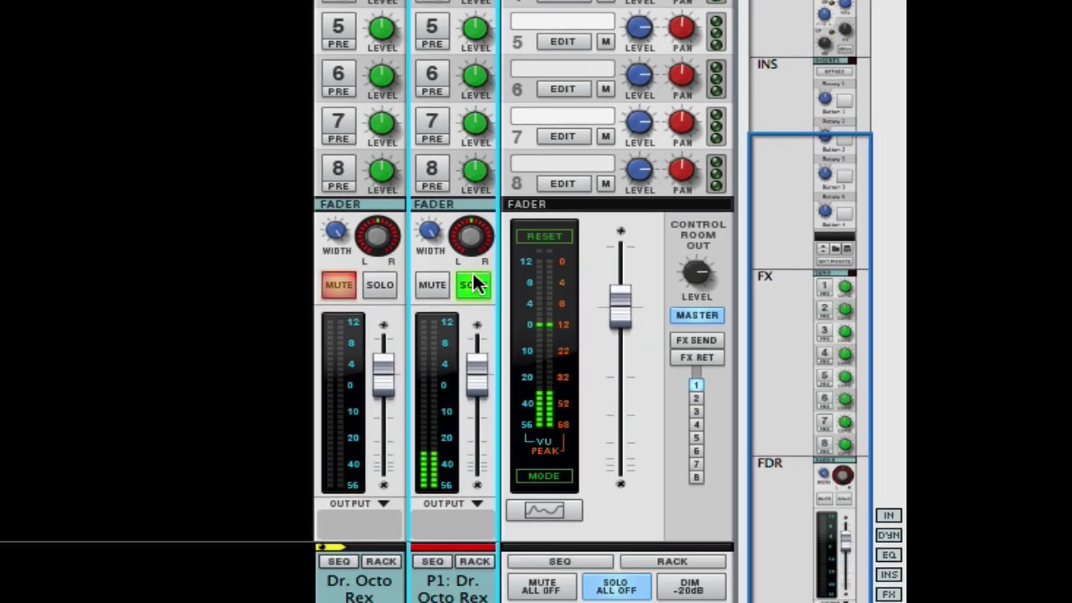
Step: Unsolo P1 and bring its fader from fully down to about -5.25 dB
click(469, 285)
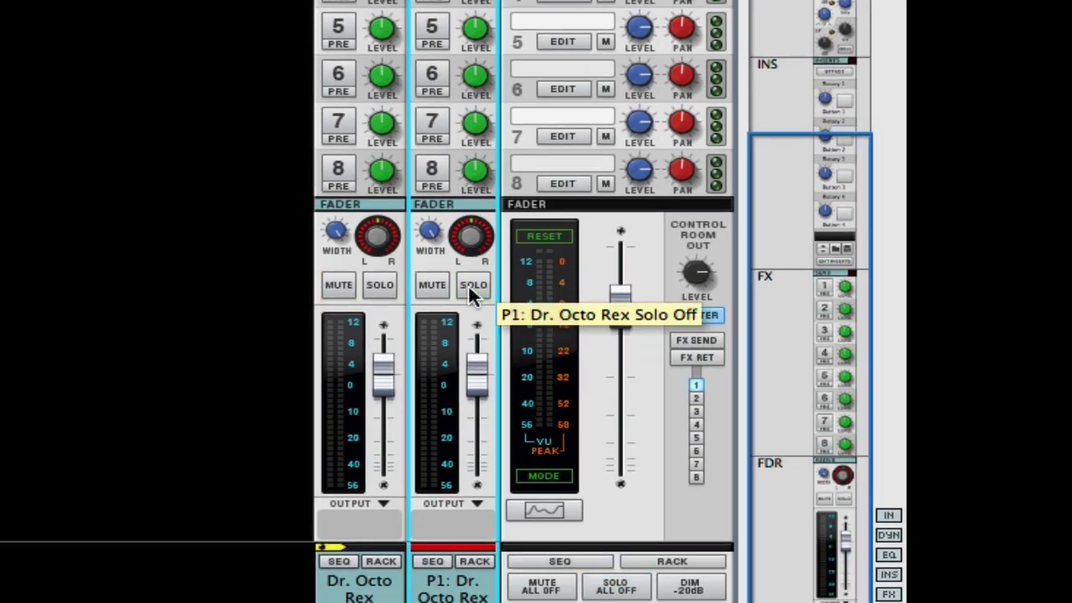
drag(470, 388, 463, 499)
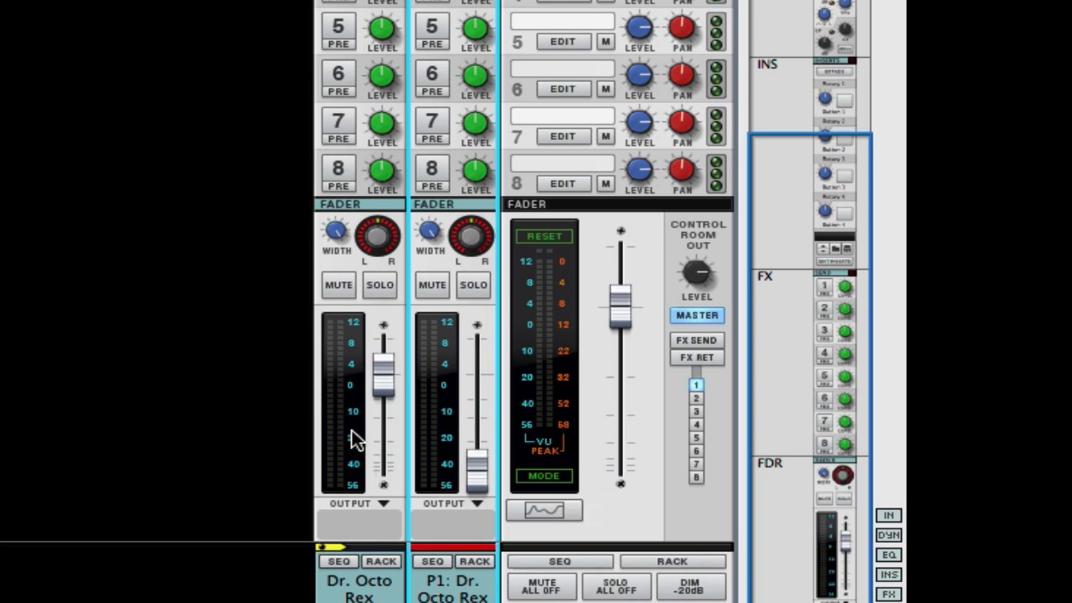
mouse_move(471, 483)
drag(470, 478, 472, 400)
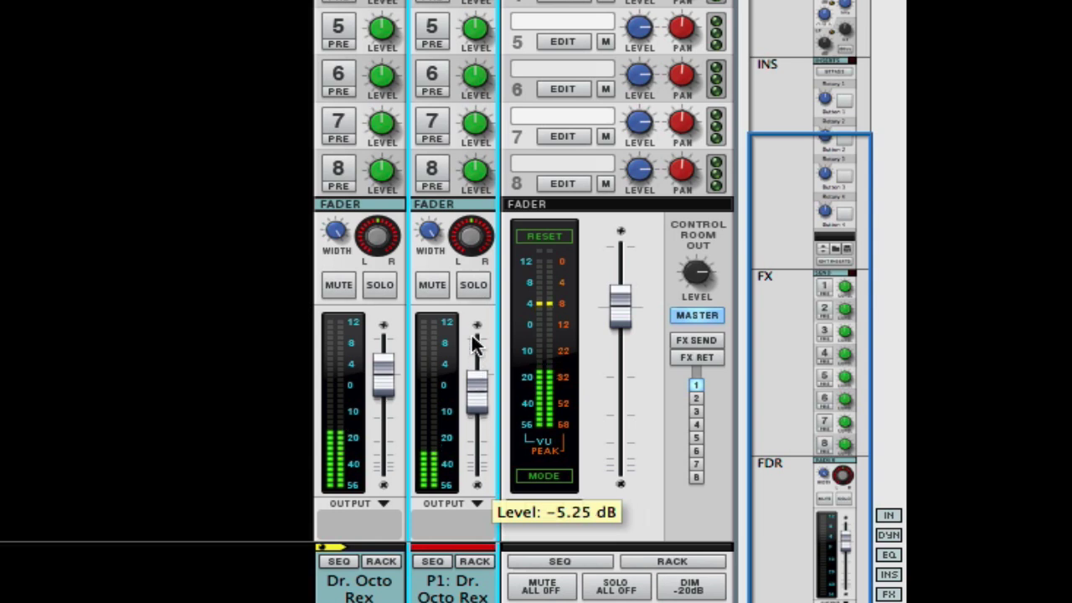
Step: Toggle P1's mute on and off twice to compare, then solo it again
click(437, 284)
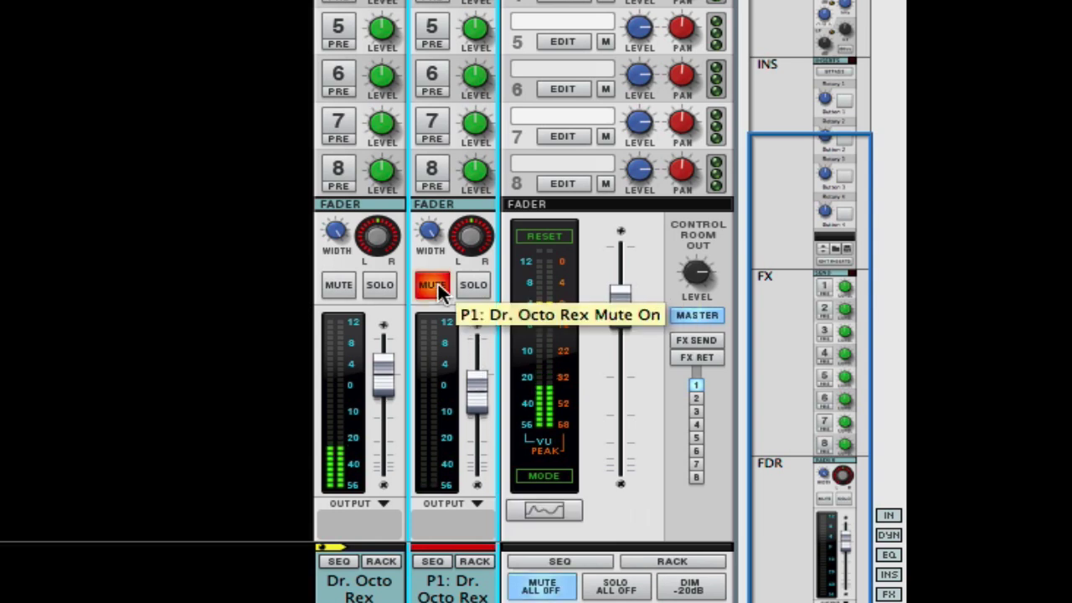
click(437, 282)
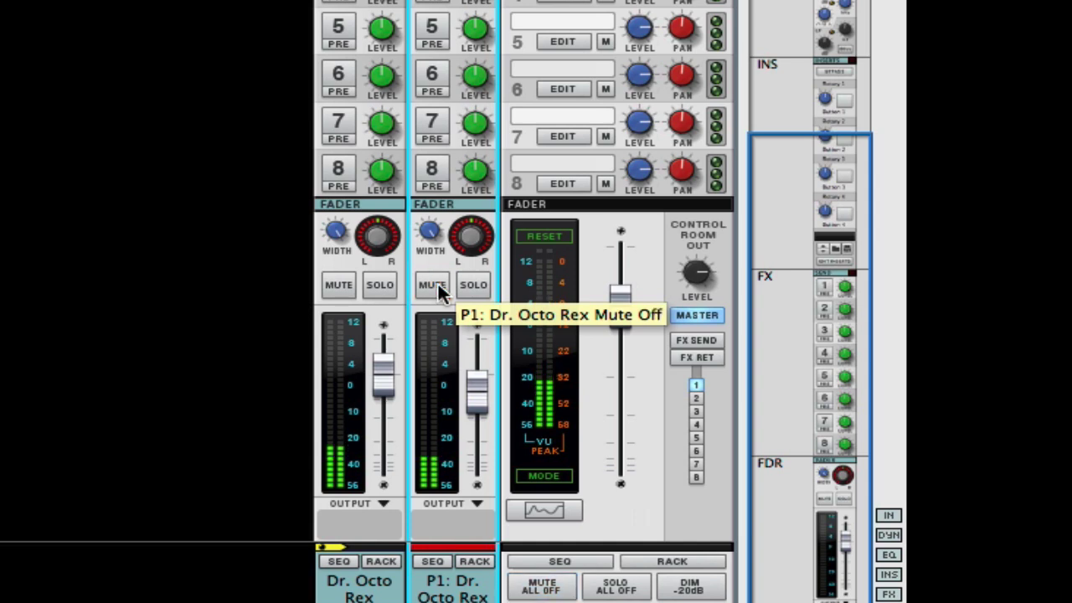
click(437, 282)
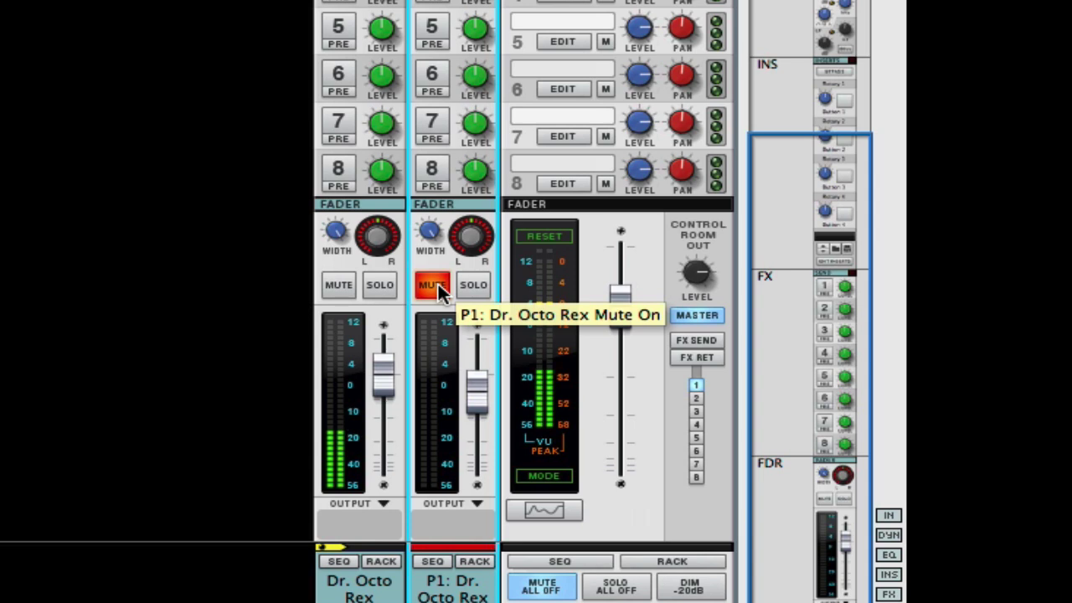
click(438, 282)
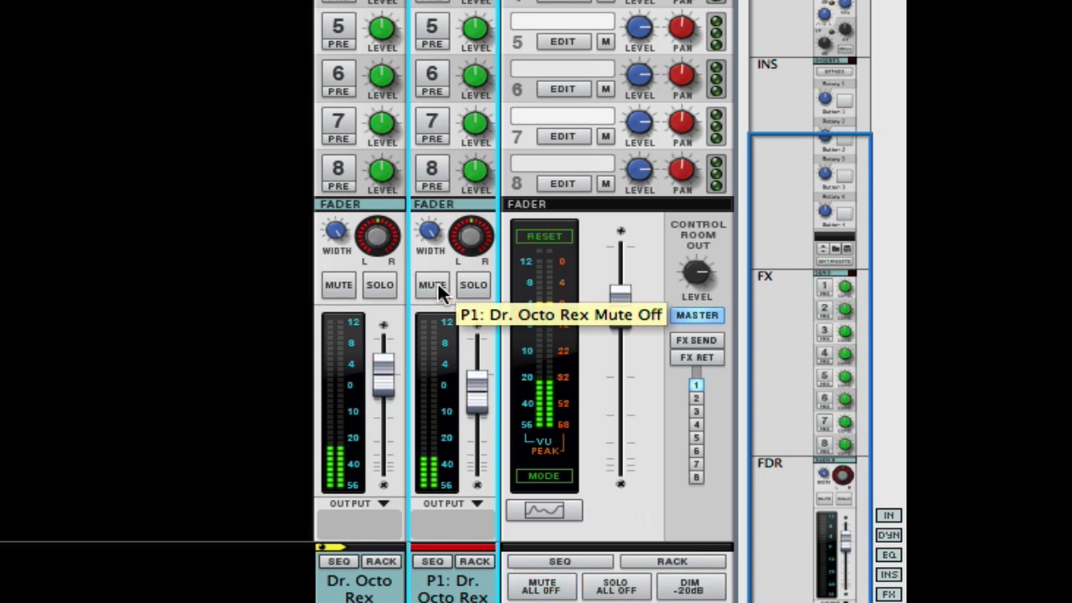
click(473, 284)
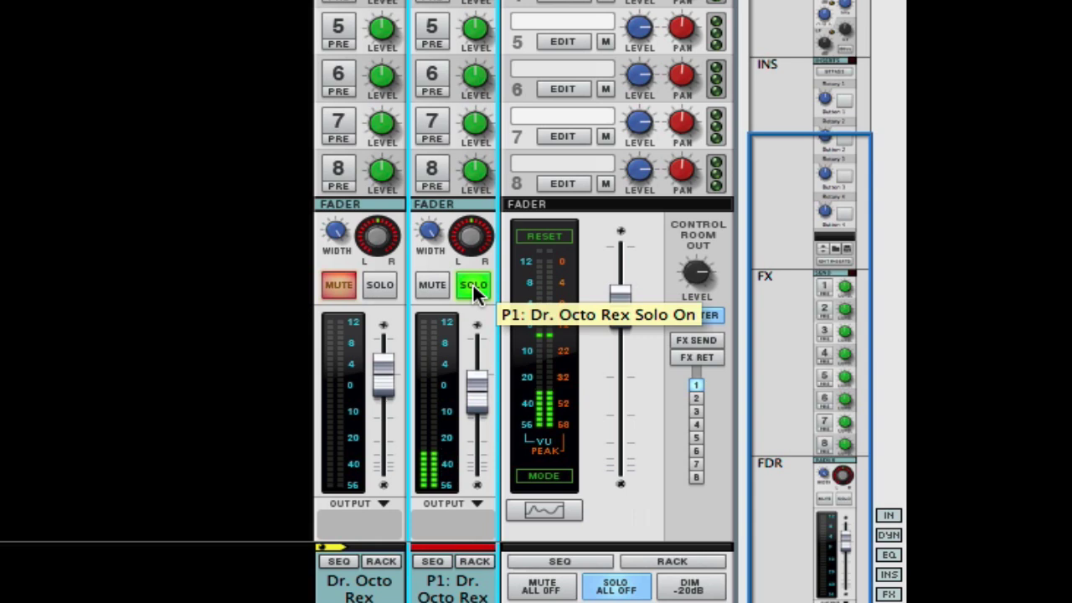
Step: Unsolo P1 and create a second parallel channel, P2, from P1's channel menu
click(473, 282)
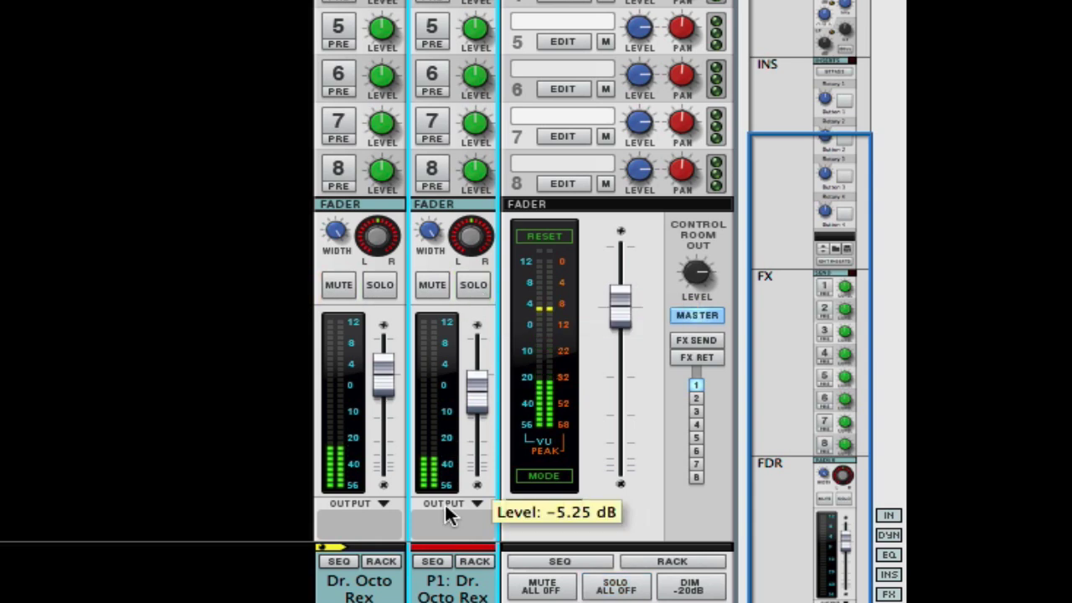
right_click(441, 405)
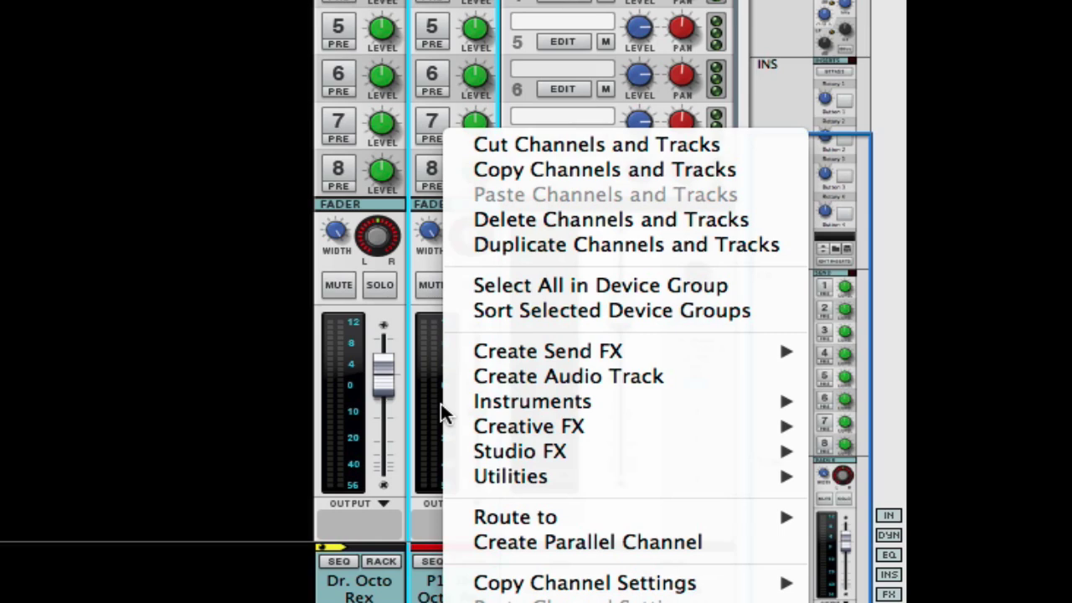
click(143, 289)
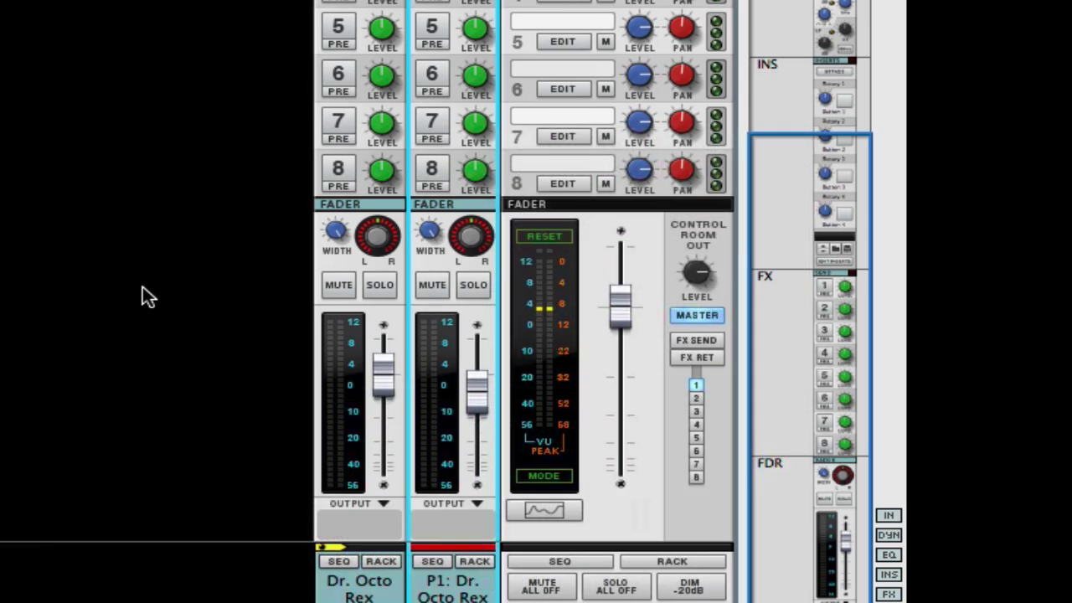
right_click(341, 434)
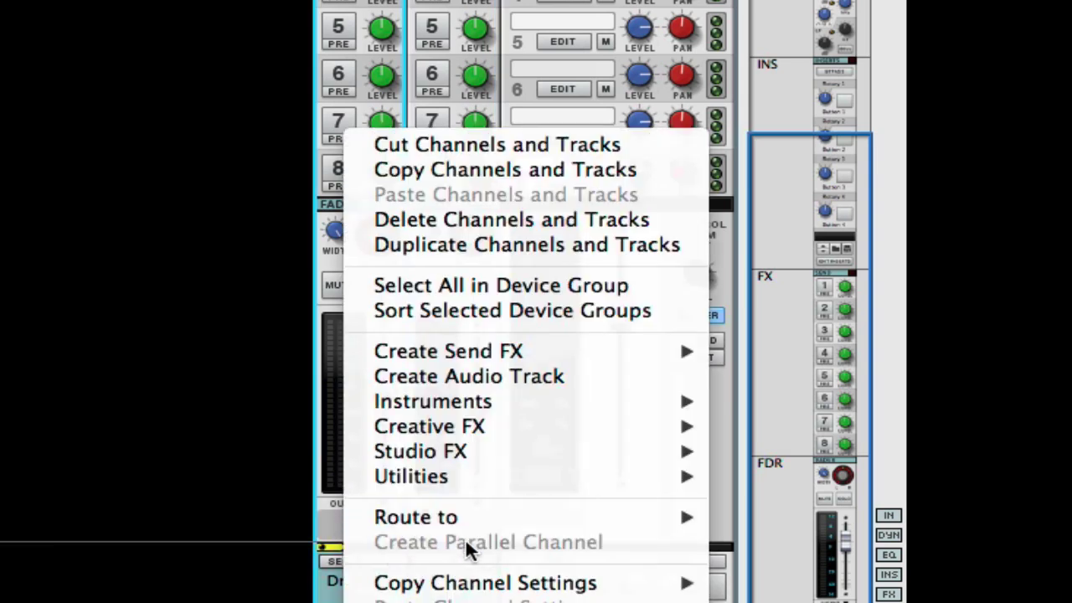
click(109, 479)
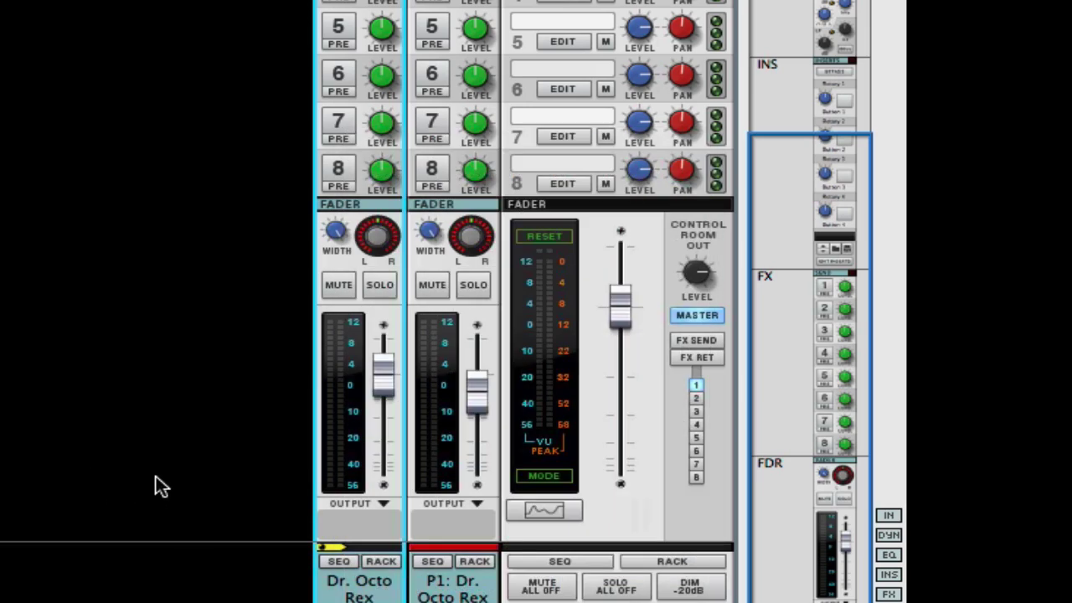
right_click(441, 395)
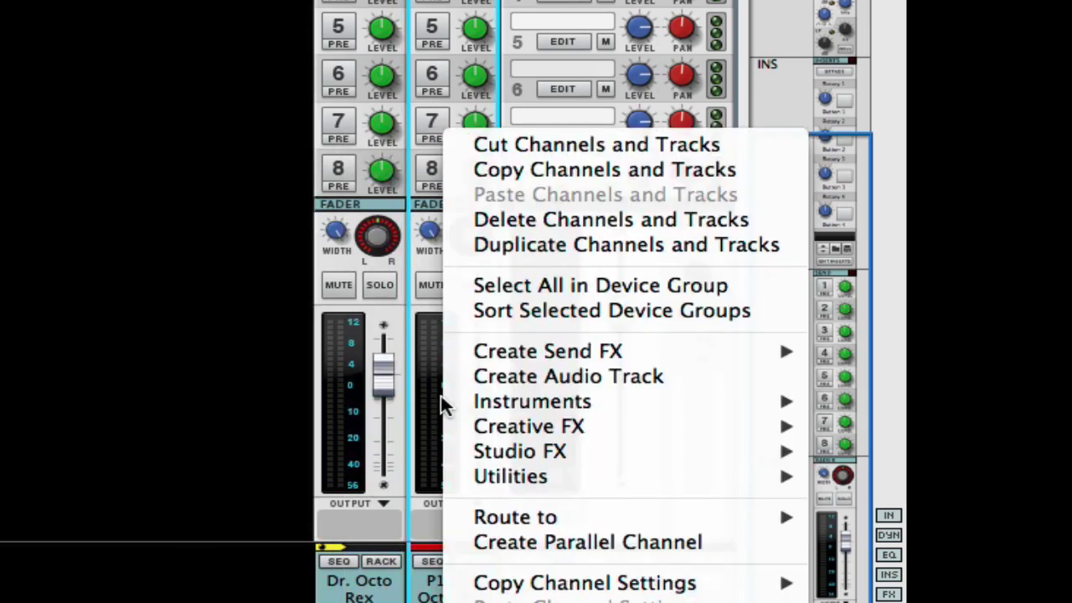
click(534, 542)
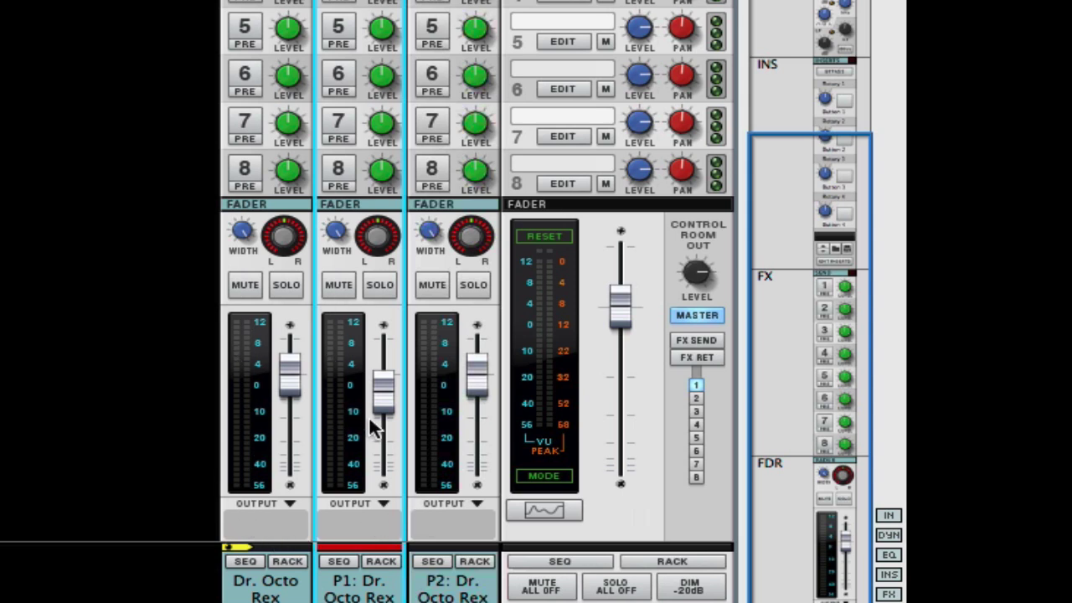
Step: Solo P2 and enable its low-pass filter at 100 Hz
click(476, 284)
drag(797, 344, 816, 25)
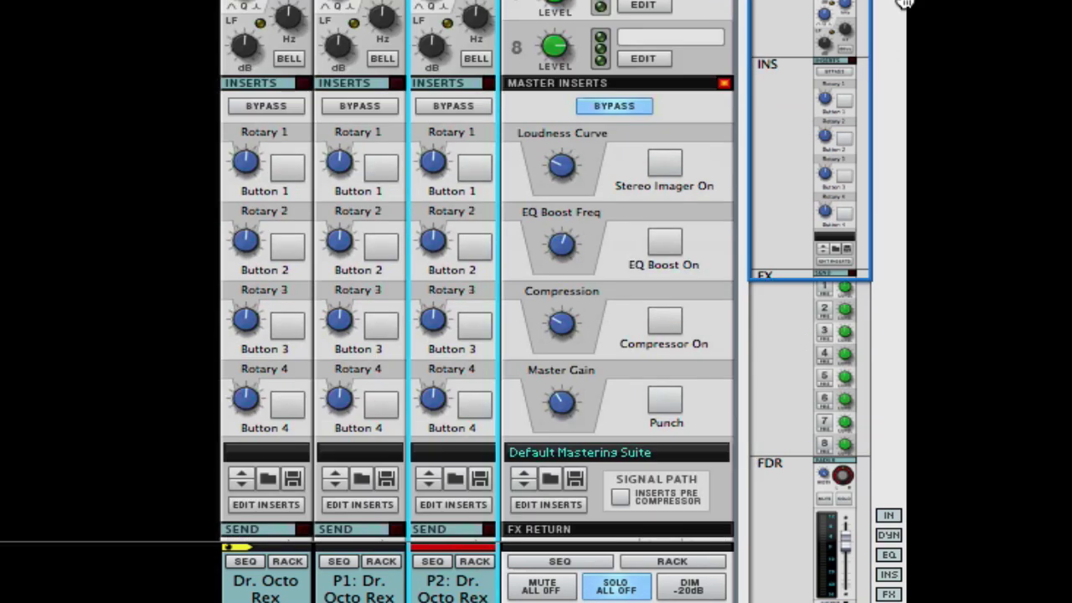
scroll(545, 251, up, 10)
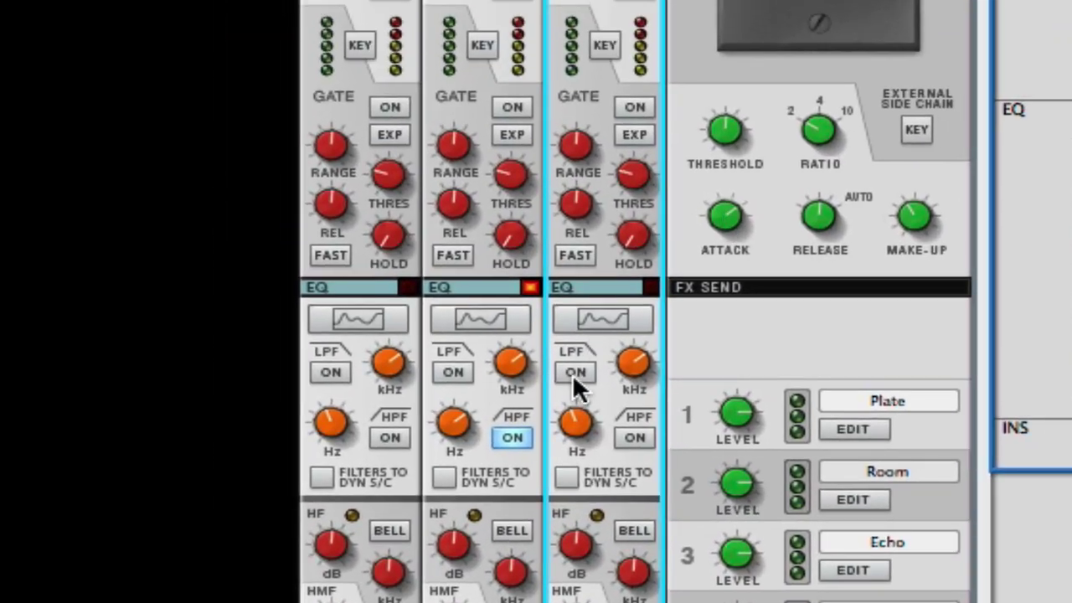
click(572, 373)
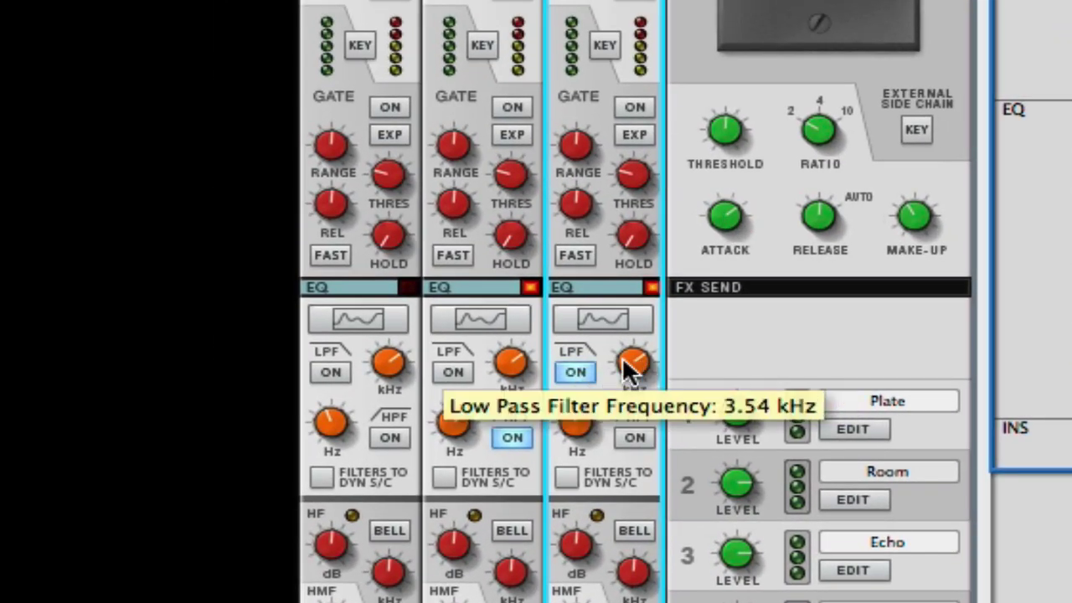
drag(626, 356, 597, 403)
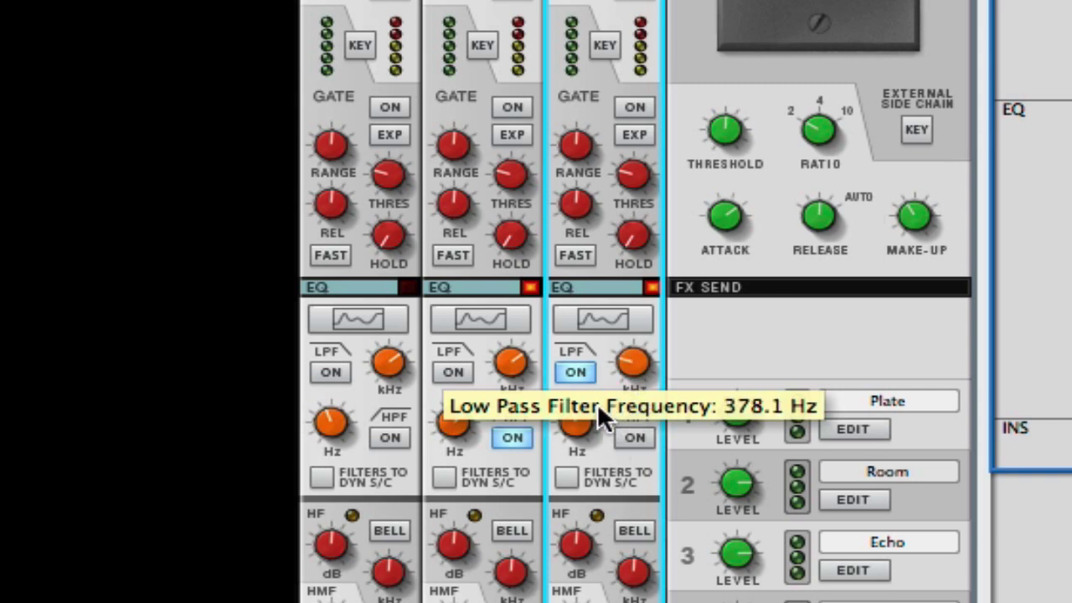
Step: Compress P2 at infinite ratio, 100 ms release, -13.51 dB threshold, and enable its gate
scroll(647, 196, up, 5)
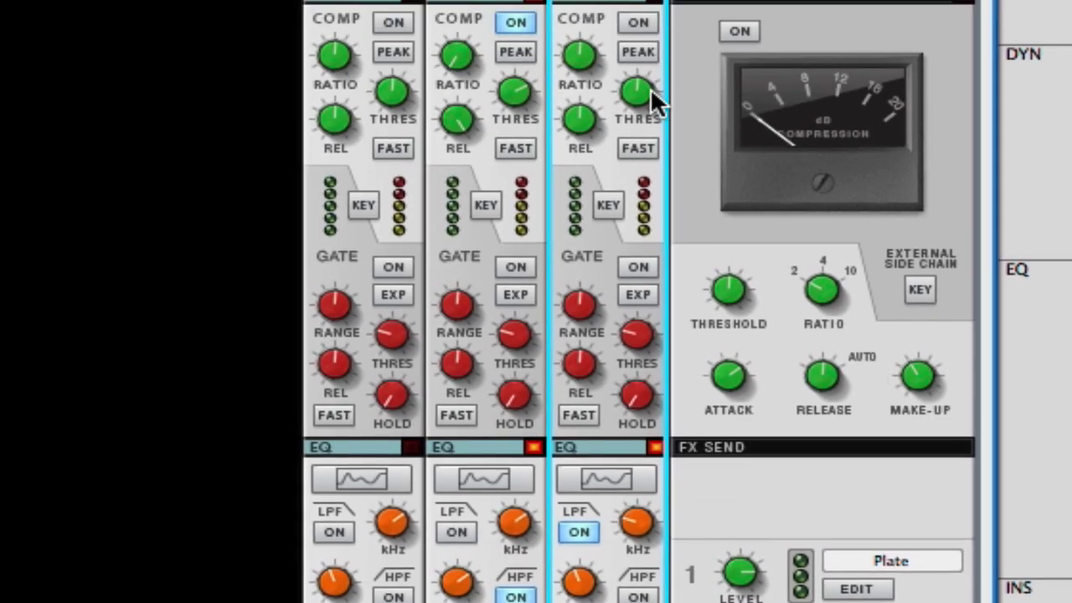
click(640, 89)
drag(578, 126, 550, 62)
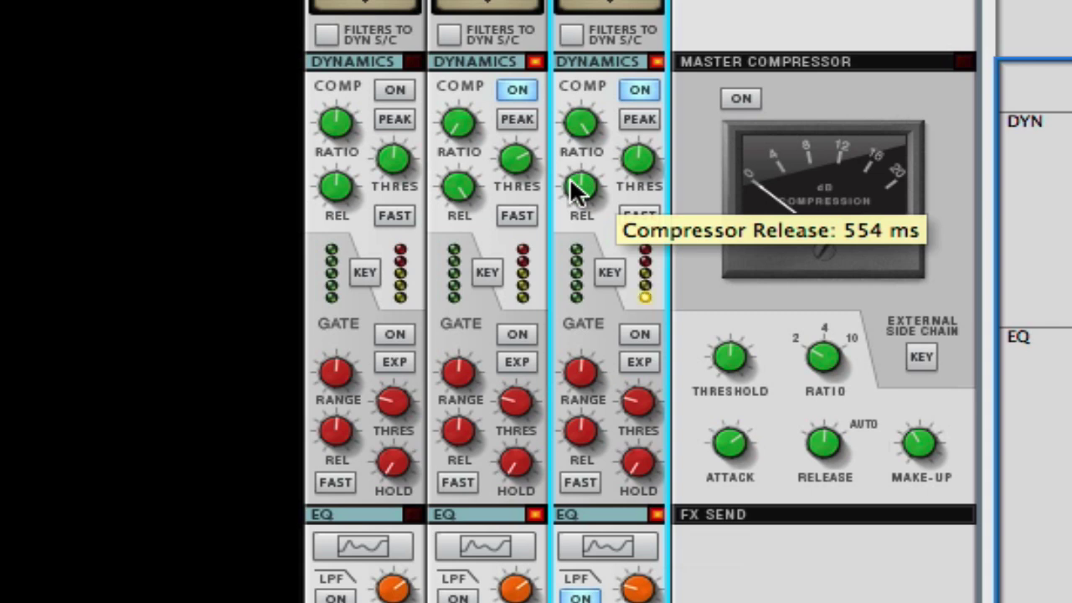
drag(575, 186, 525, 276)
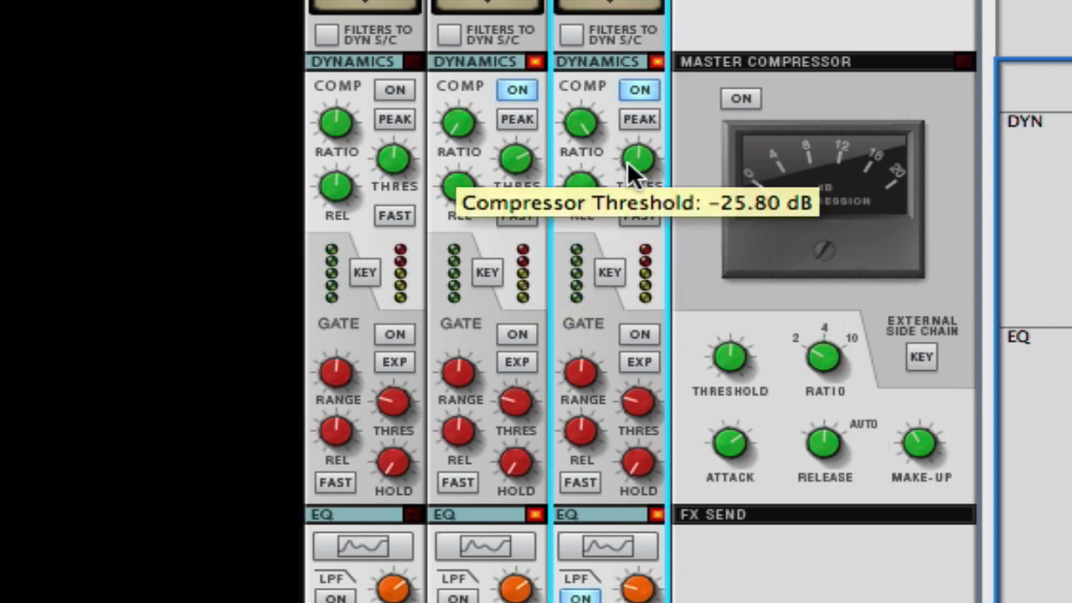
drag(626, 160, 587, 185)
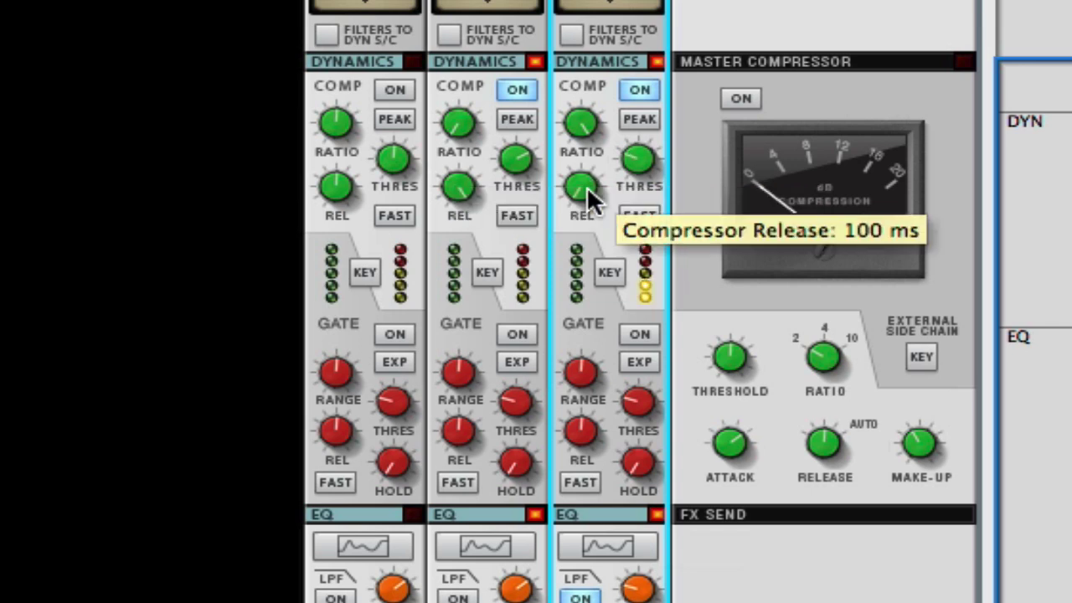
click(628, 332)
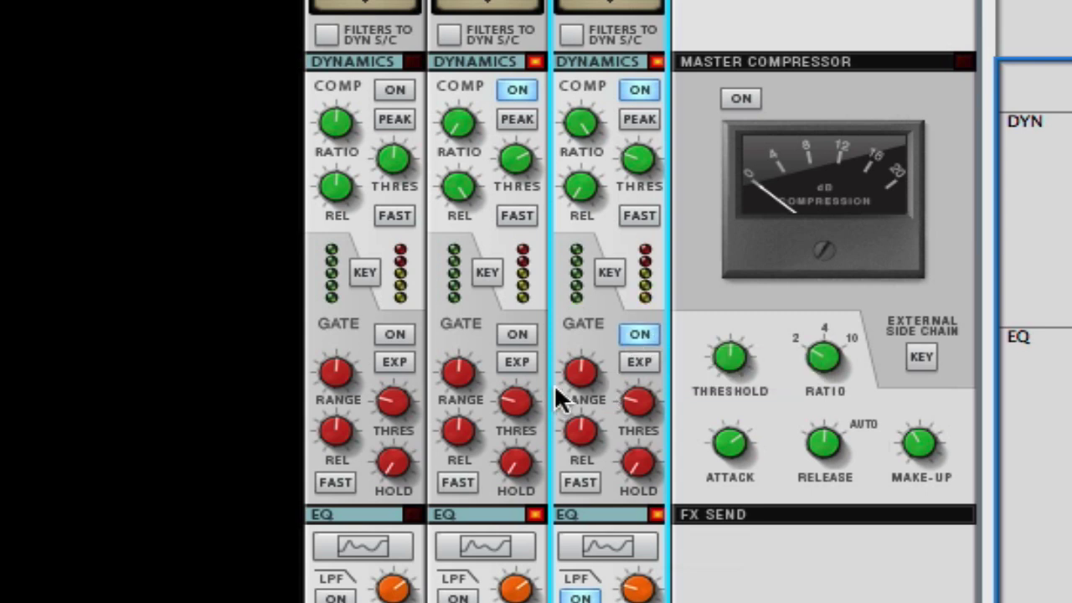
mouse_move(587, 377)
mouse_down()
mouse_move(575, 360)
mouse_move(559, 411)
mouse_move(560, 373)
mouse_move(556, 384)
mouse_move(638, 366)
mouse_move(616, 351)
mouse_move(565, 392)
mouse_move(578, 377)
mouse_up()
Step: Unsolo P2 and set its fader to -20.83 dB
scroll(971, 198, down, 10)
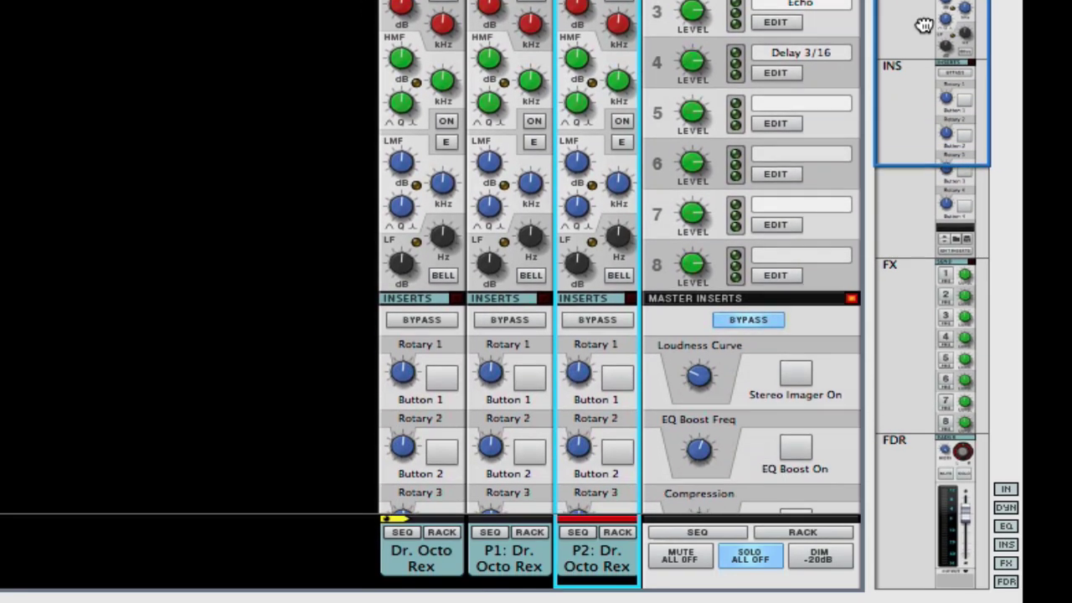
drag(924, 25, 933, 560)
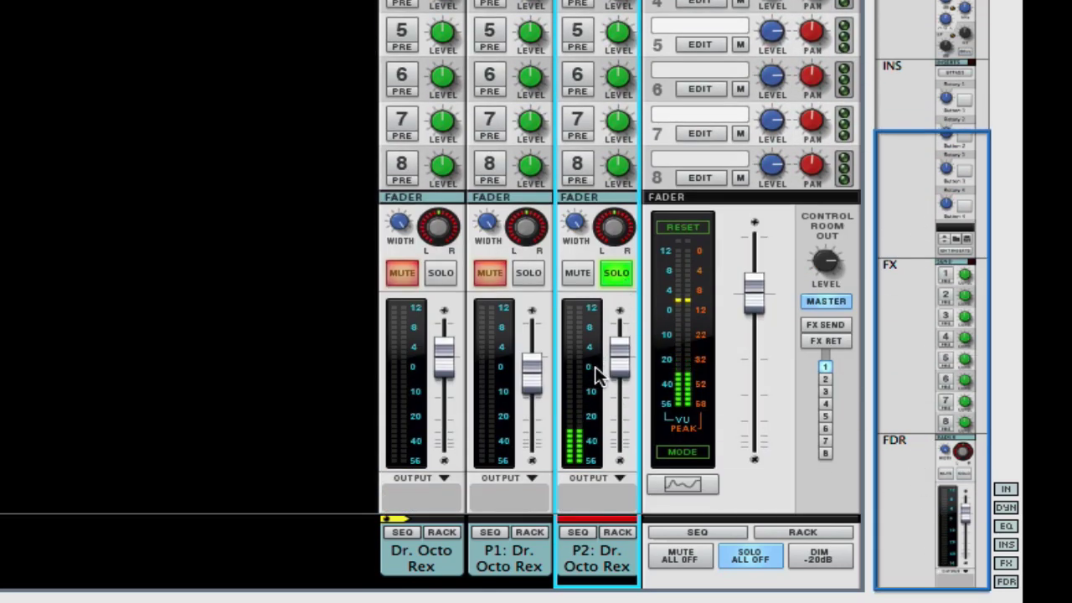
drag(620, 356, 620, 448)
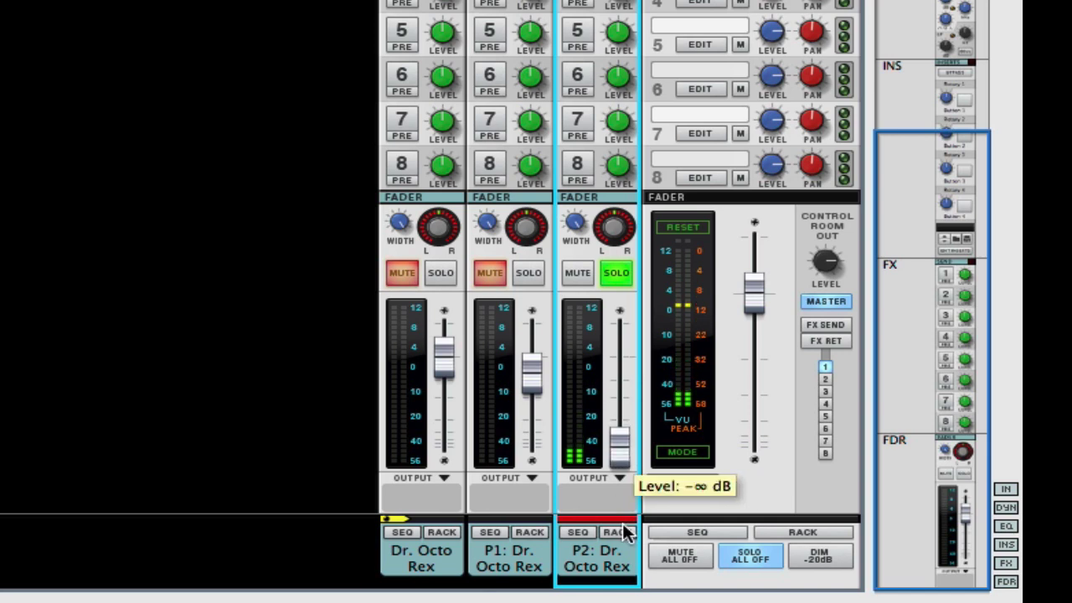
click(628, 278)
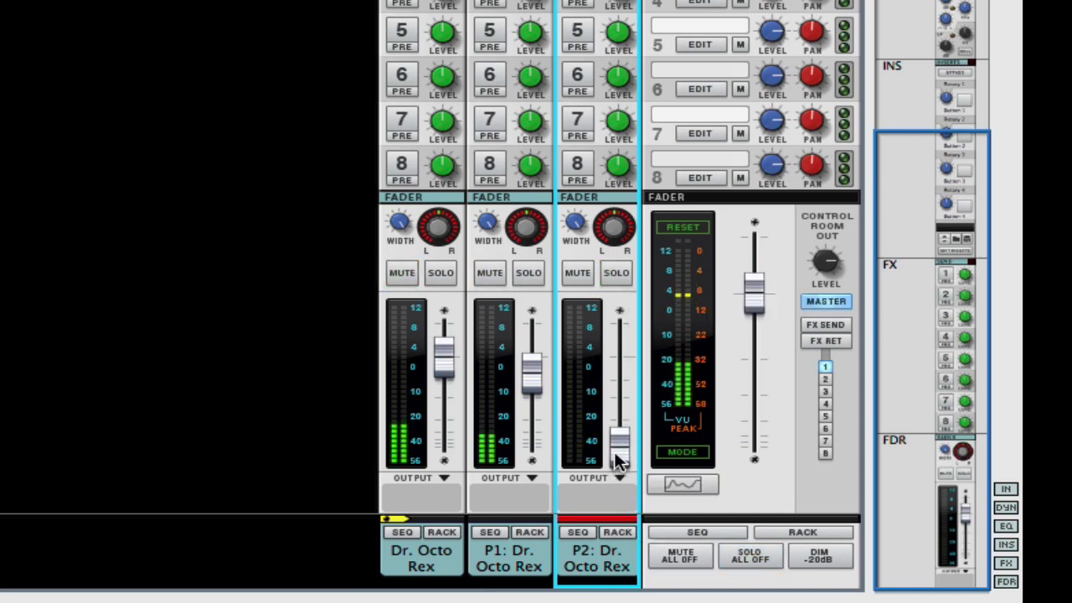
drag(615, 453, 616, 389)
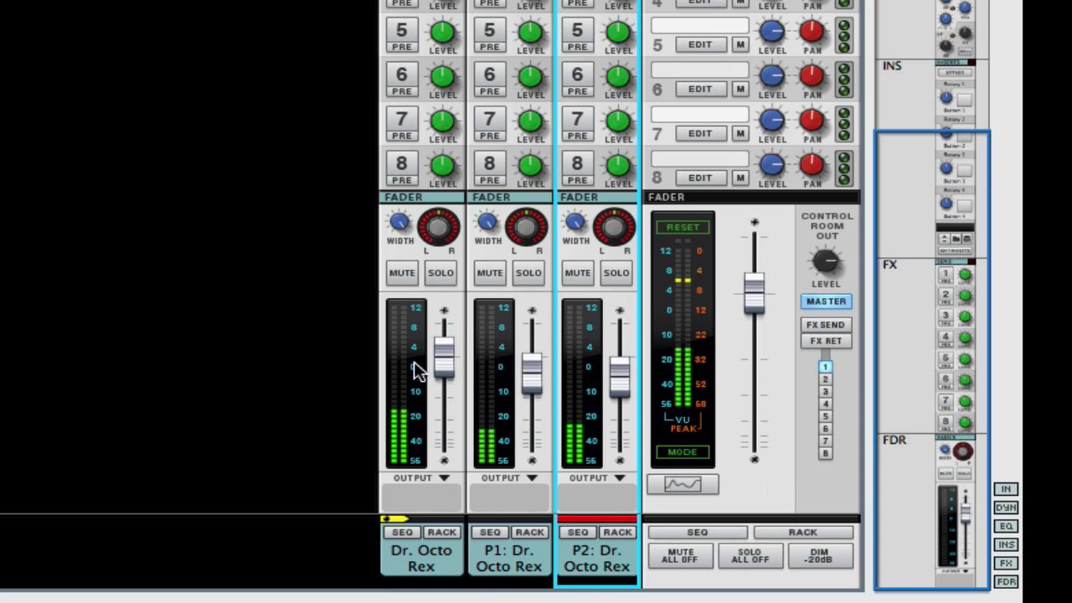
click(435, 277)
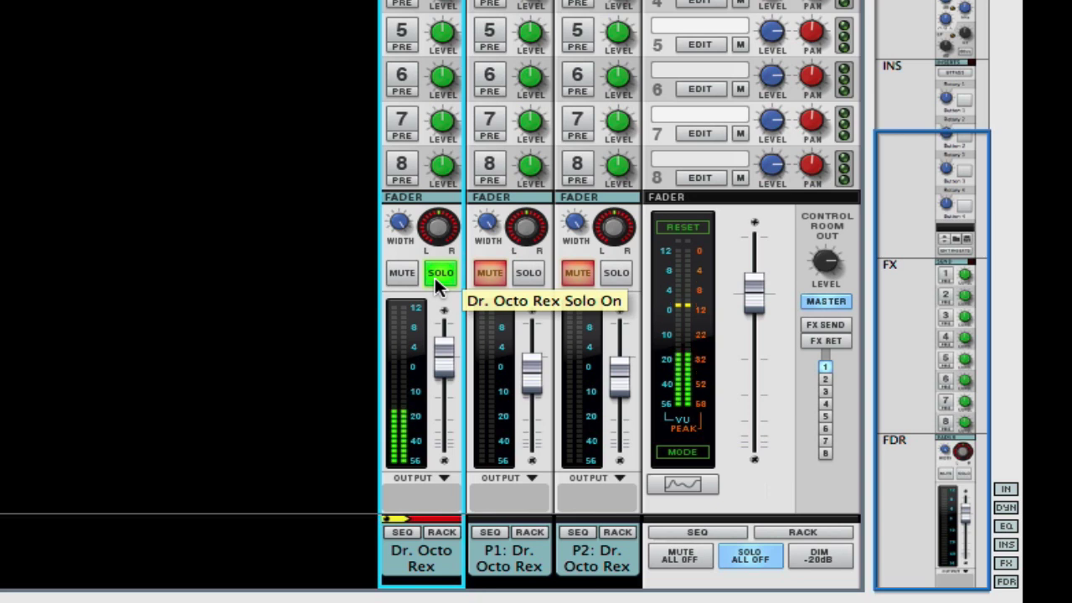
click(435, 276)
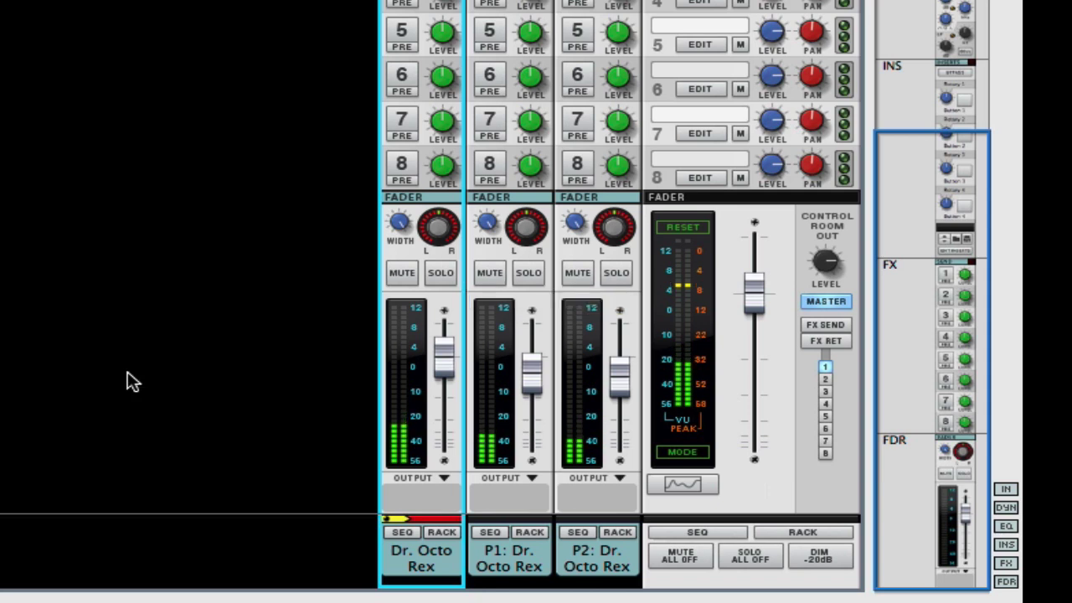